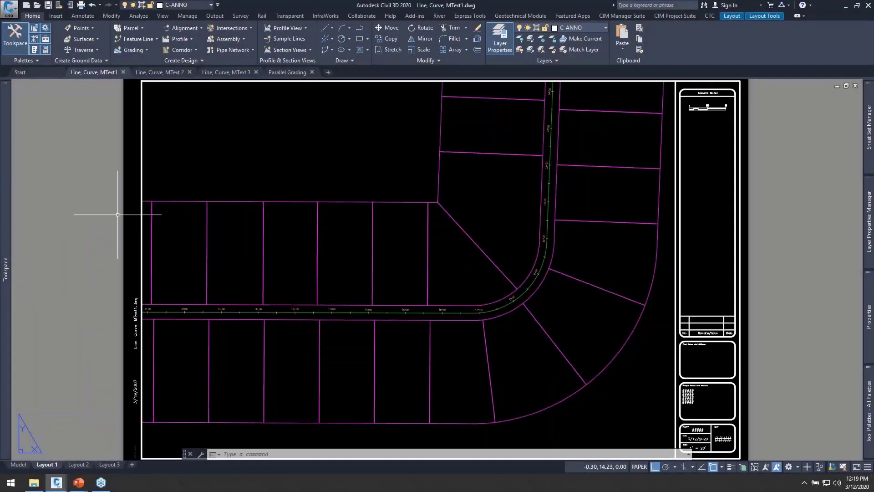
Launch Label Genie with LABELGENIE, move its dialog aside, and select the first additional drawing path.
mouse_move(123, 238)
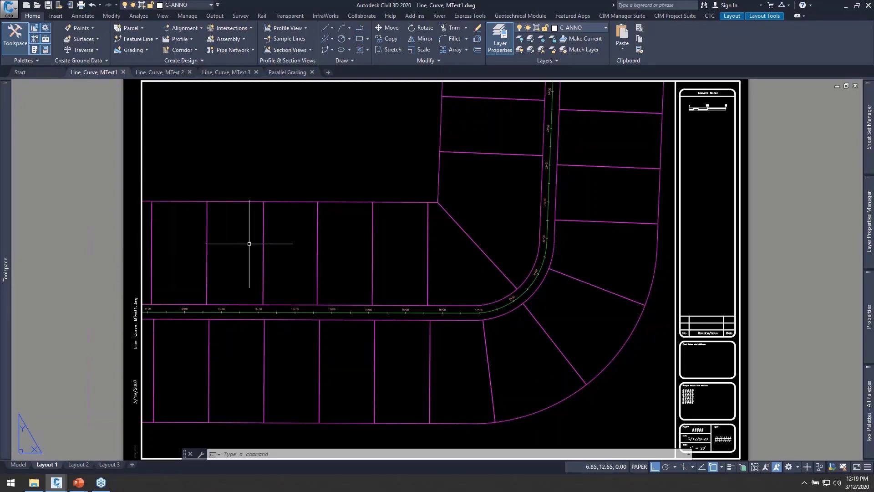
mouse_move(249, 243)
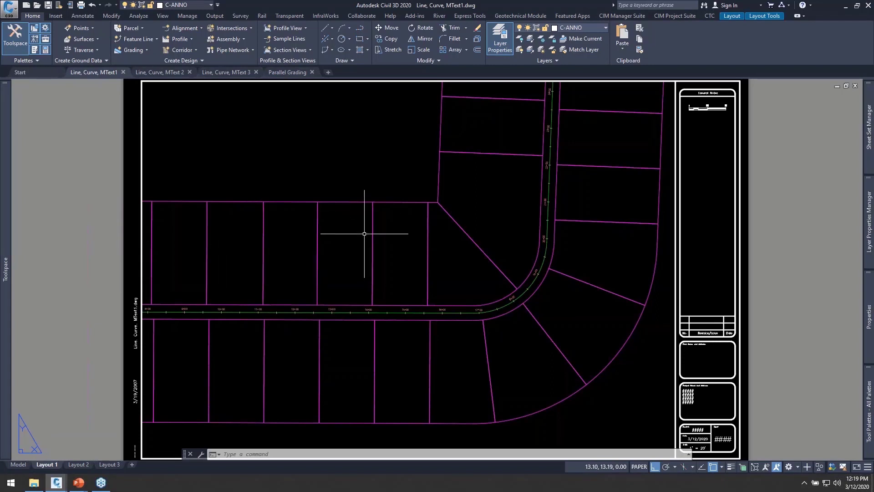
mouse_move(364, 233)
type("1a")
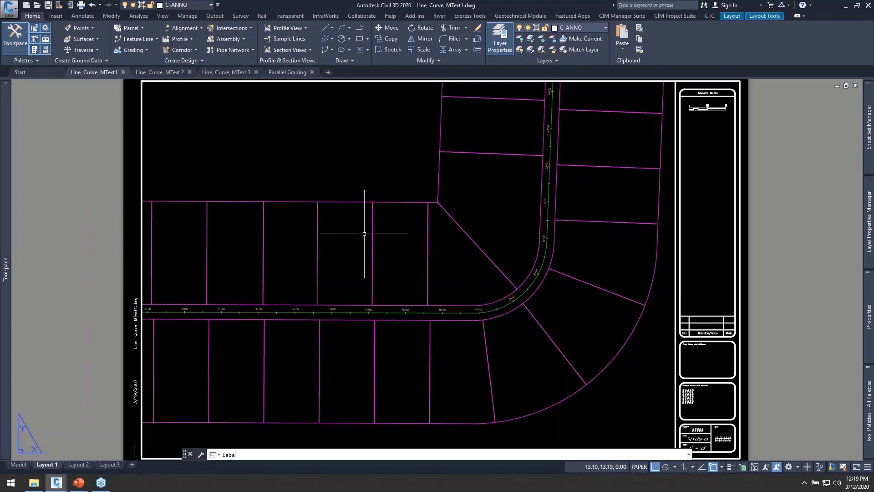
type("ba")
key("BackSpace")
key("BackSpace")
type("belge")
key("Return")
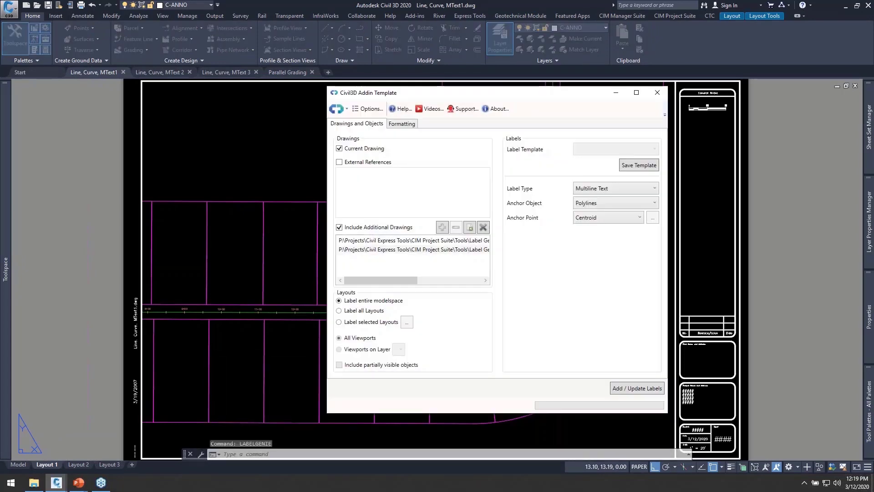
left_click_drag(532, 100, 615, 99)
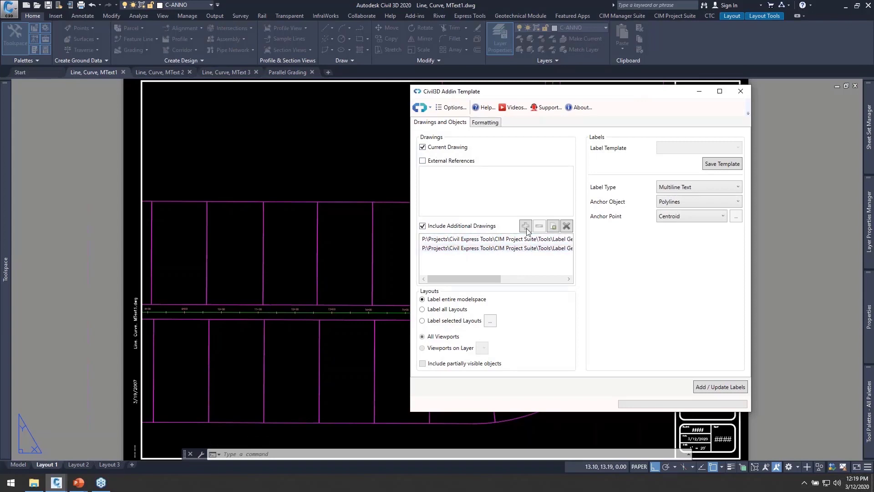
left_click(479, 239)
Set Label Type to Line / Curve Labels, anchored on Polylines at Segments.
left_click(690, 186)
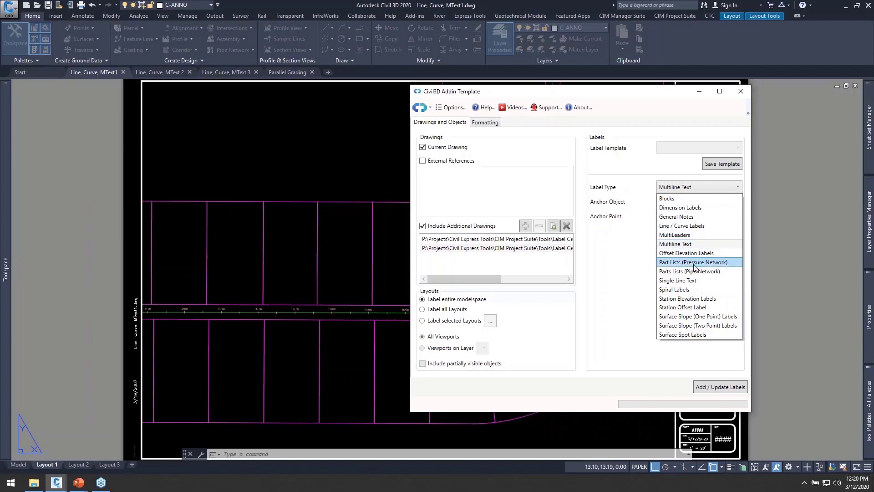
left_click(691, 226)
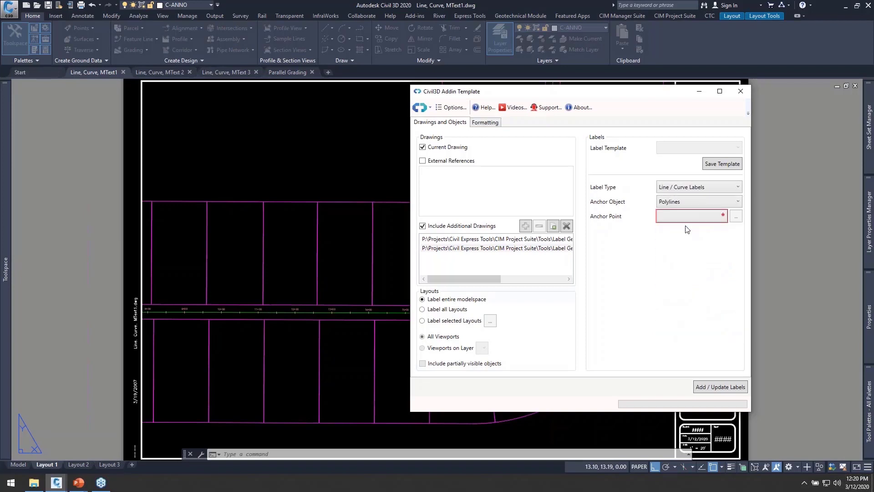
left_click(673, 202)
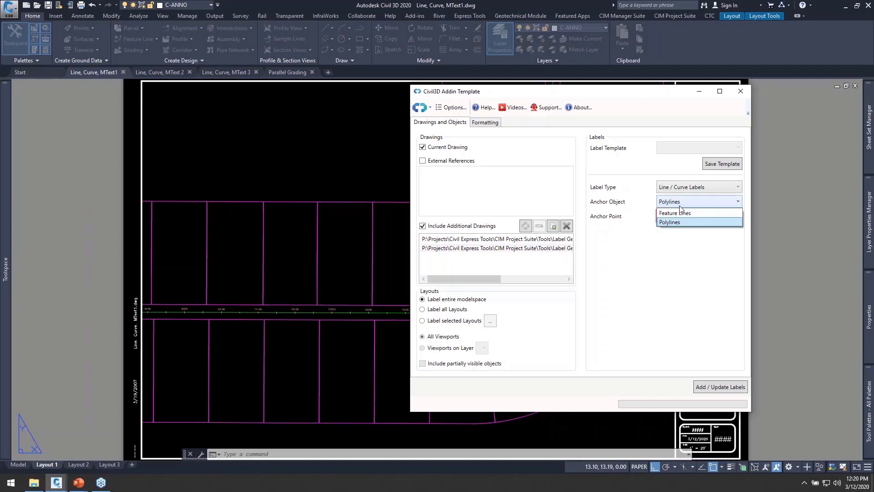
left_click(667, 221)
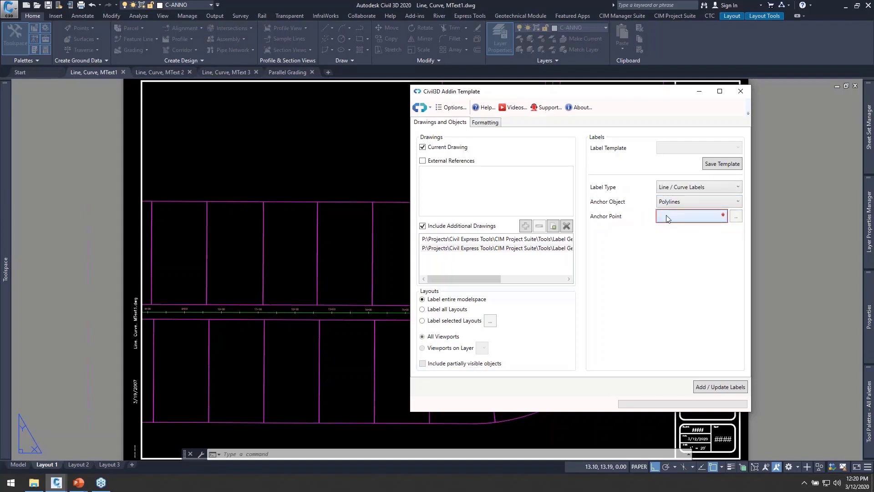
left_click(681, 212)
left_click(682, 228)
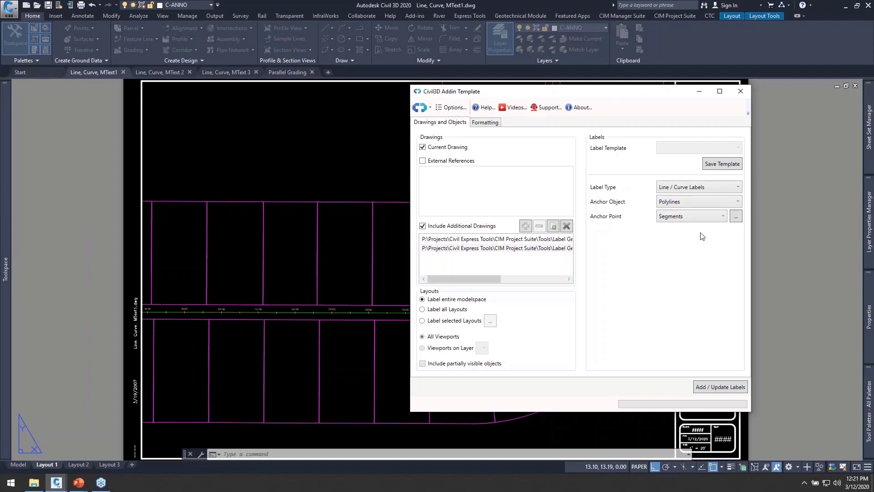
Add Bearing over Distance line and curve labels to all polylines, then view Layouts 2 and 3.
left_click(481, 124)
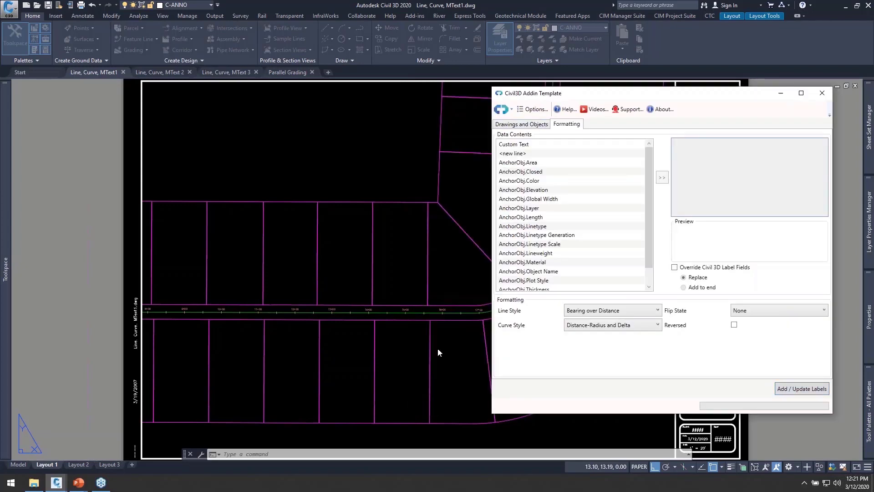
left_click(795, 389)
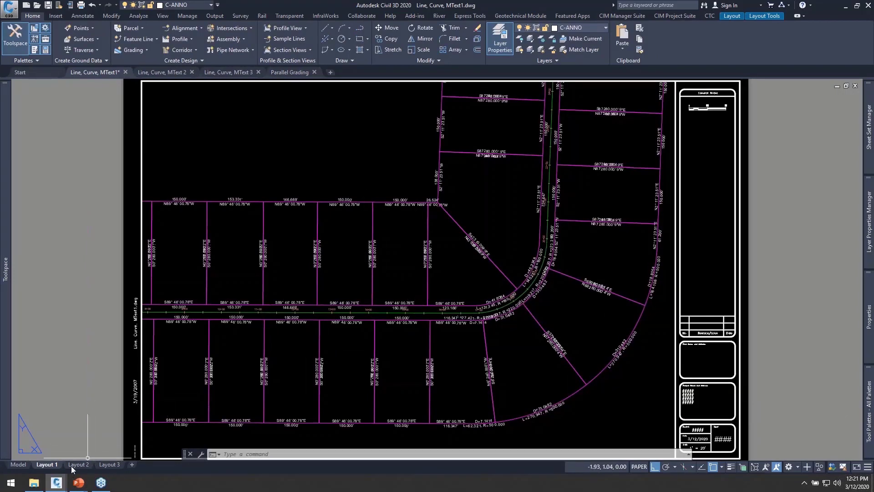
left_click(75, 465)
left_click(112, 464)
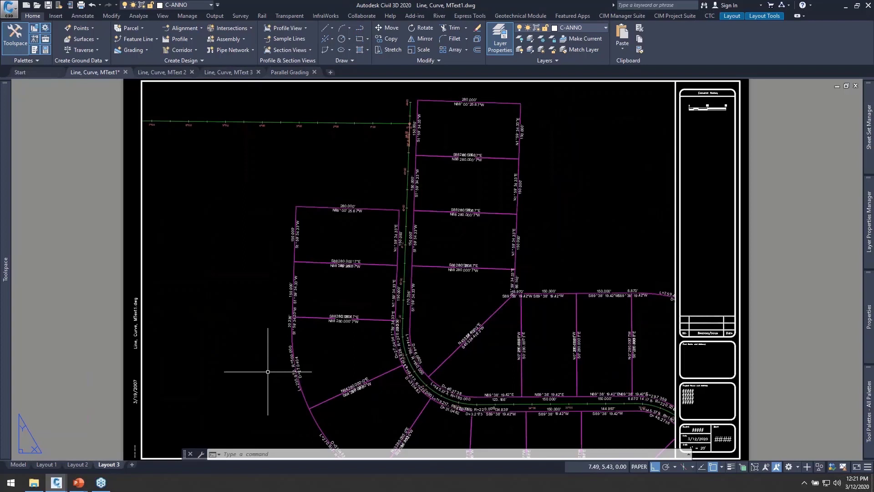
Cancel an accidental MLEADER command and relaunch Label Genie over the sheet.
type("mleader")
key("Return")
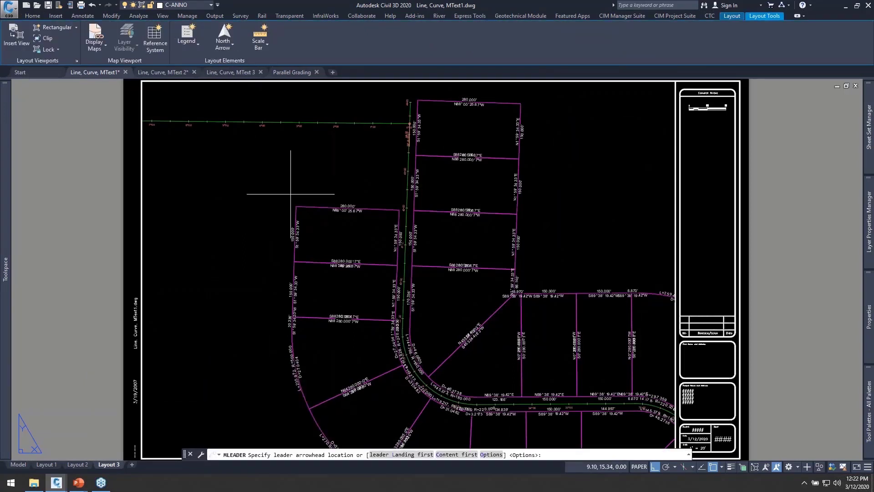
key("Escape")
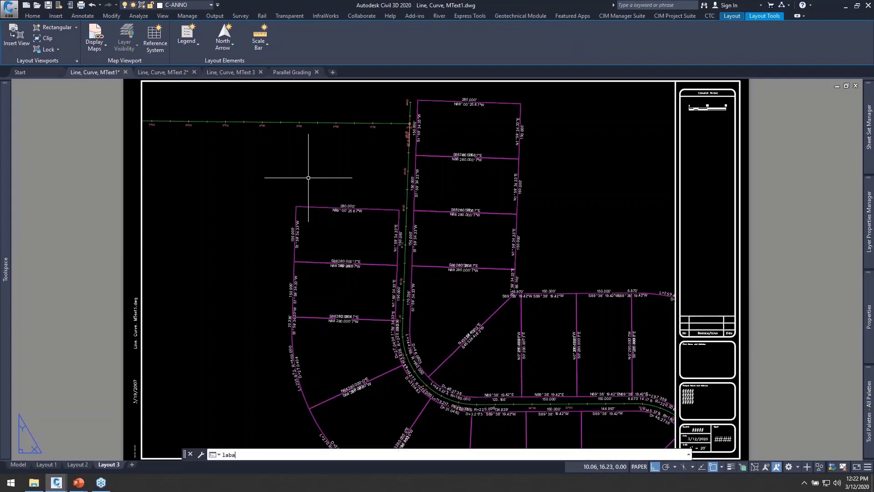
key("Return")
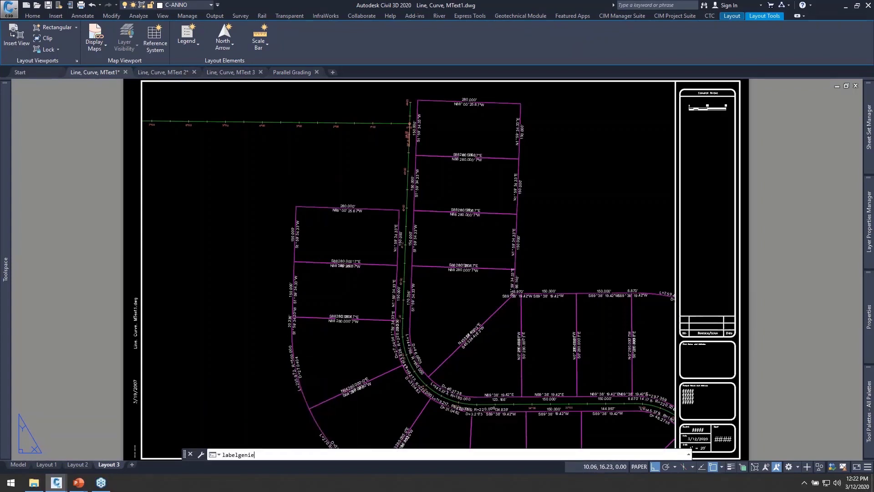
left_click_drag(730, 97, 661, 96)
Add all open drawings to the drawing list except Parallel Grading.dwg.
left_click(592, 227)
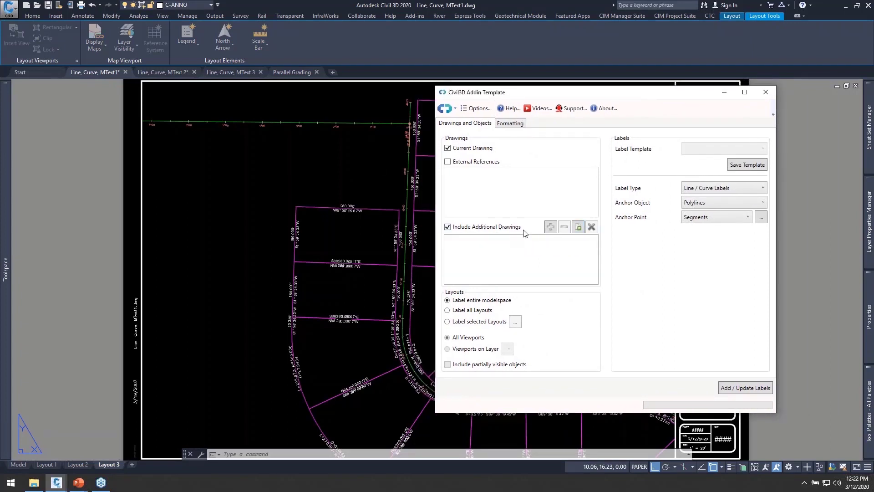
left_click(577, 228)
left_click_drag(521, 280, 587, 279)
left_click(569, 258)
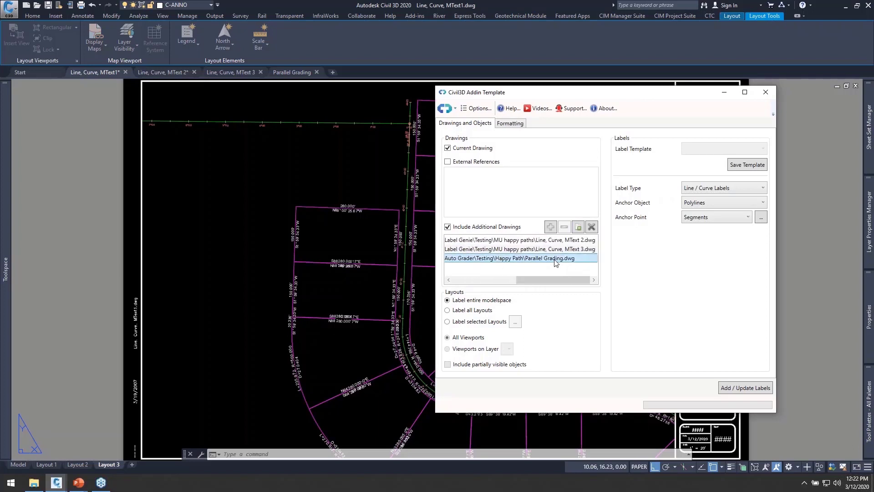
left_click(564, 228)
left_click_drag(557, 280, 491, 280)
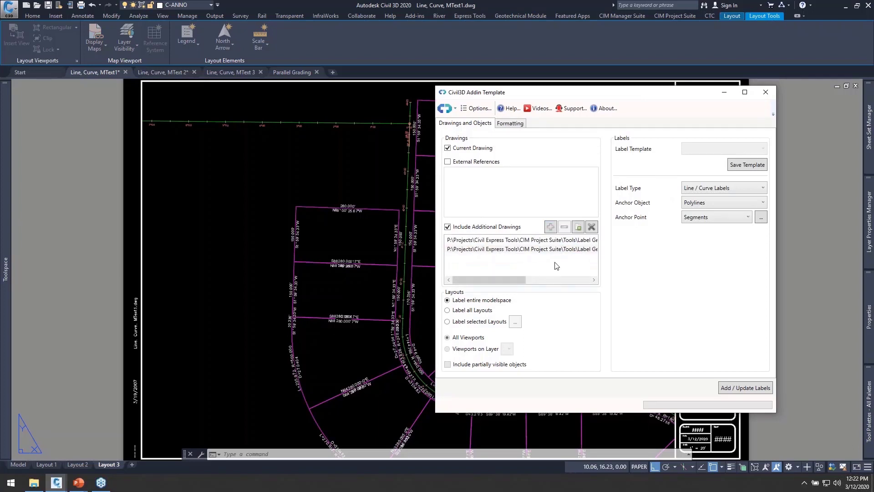
Set Label Type to Multiline Text anchored at each polyline's Centroid.
left_click(708, 192)
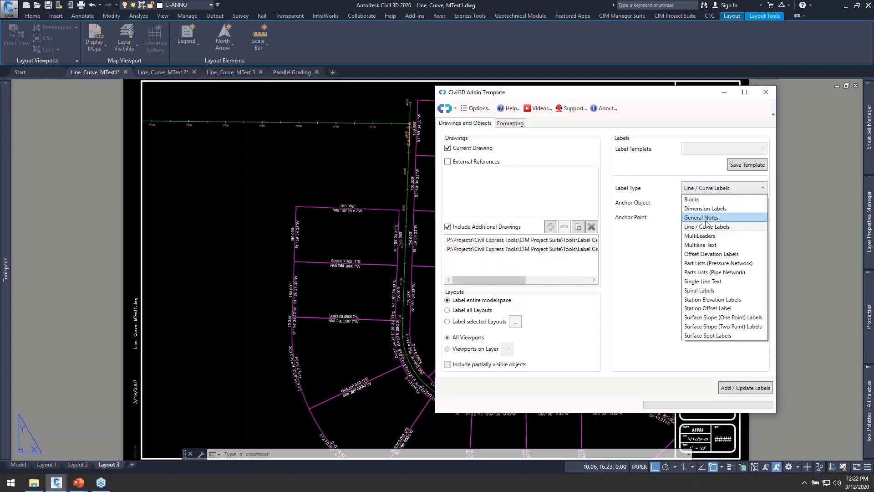
left_click(700, 245)
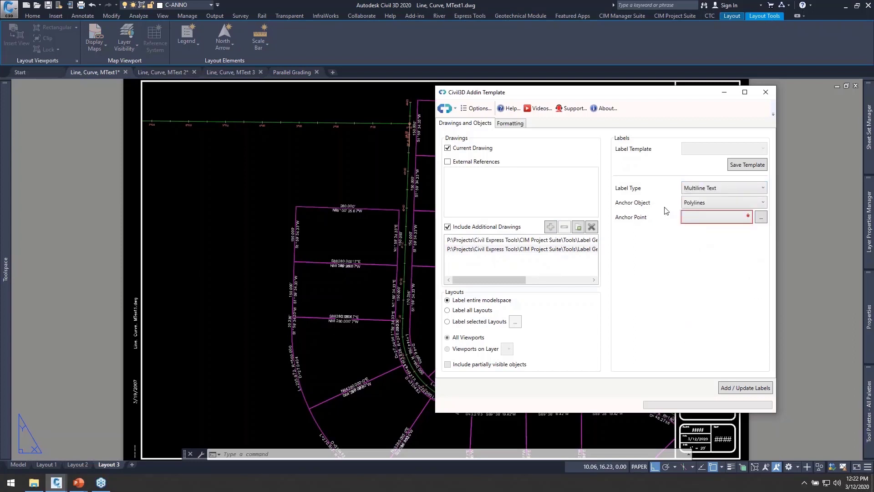
left_click(704, 217)
left_click(700, 237)
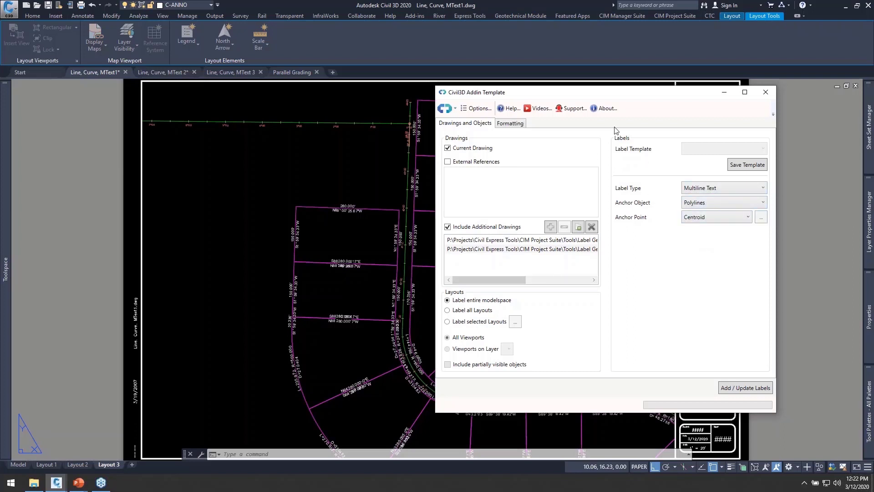
left_click_drag(571, 97, 634, 86)
left_click(776, 182)
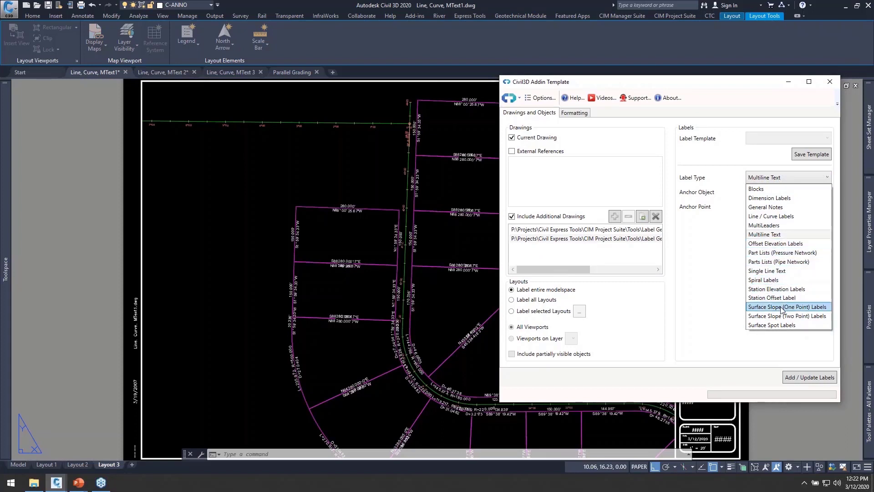
left_click(714, 249)
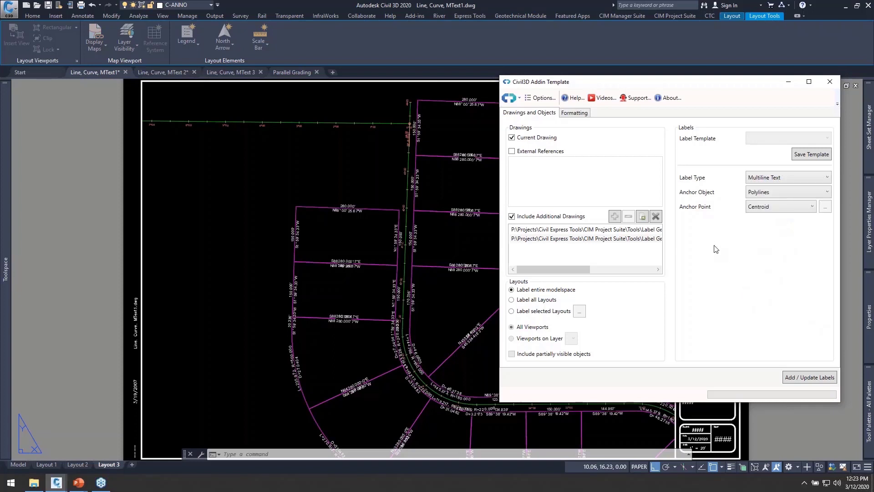
left_click(777, 177)
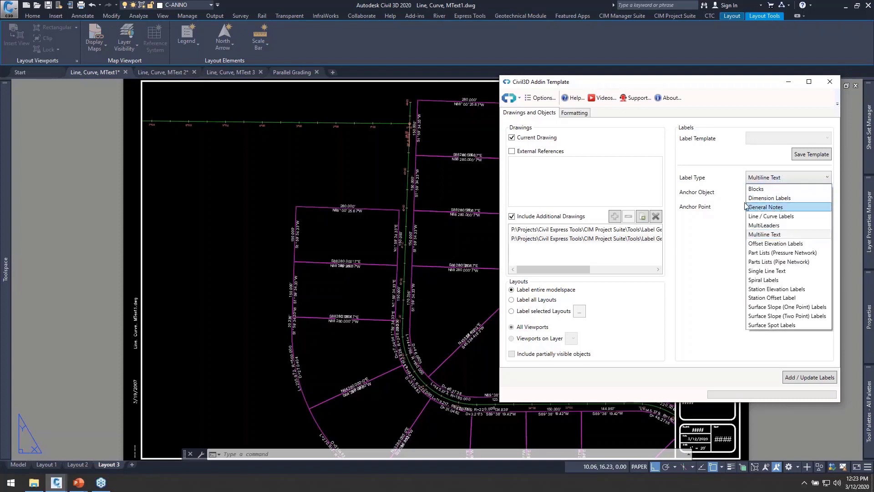
Build the label content from custom text 'AREA:' followed by the AnchorObj.Area value.
left_click(717, 253)
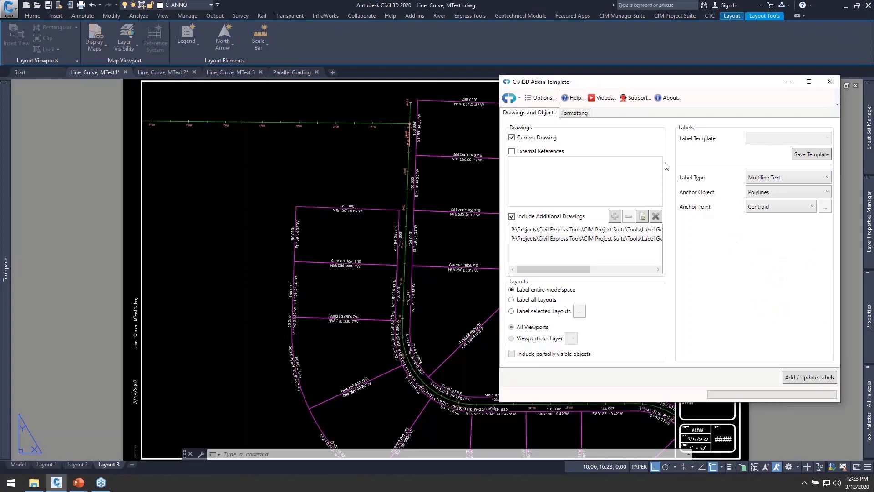
left_click(574, 113)
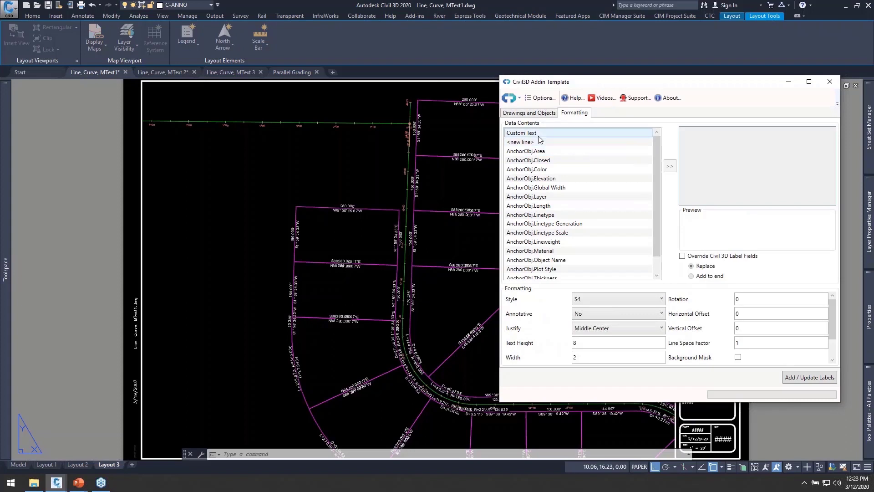
left_click(670, 166)
left_click(711, 132)
left_click(711, 132)
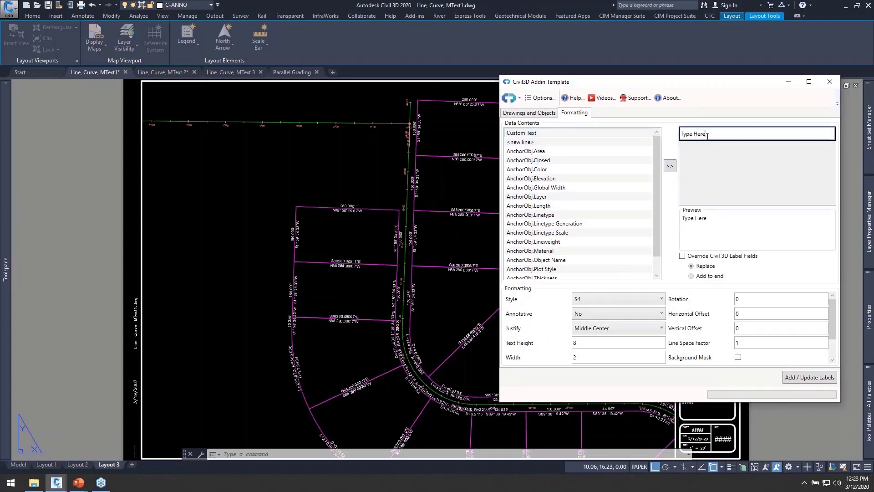
type("a")
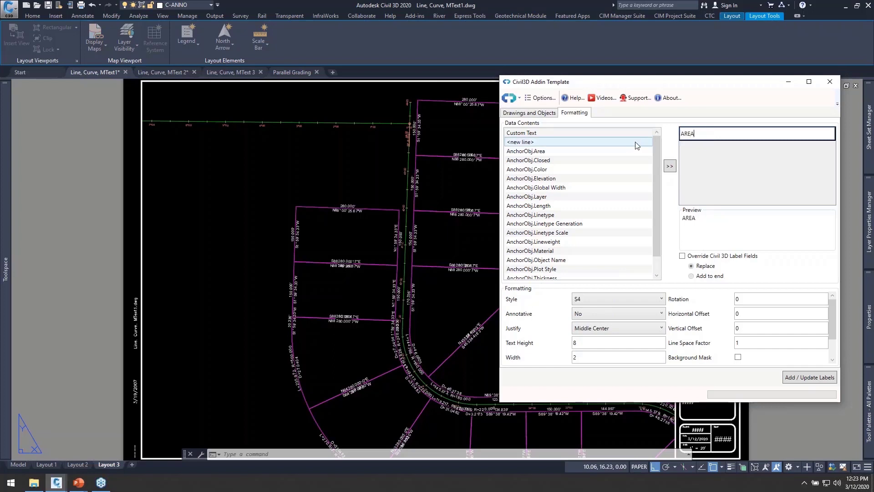
left_click(531, 152)
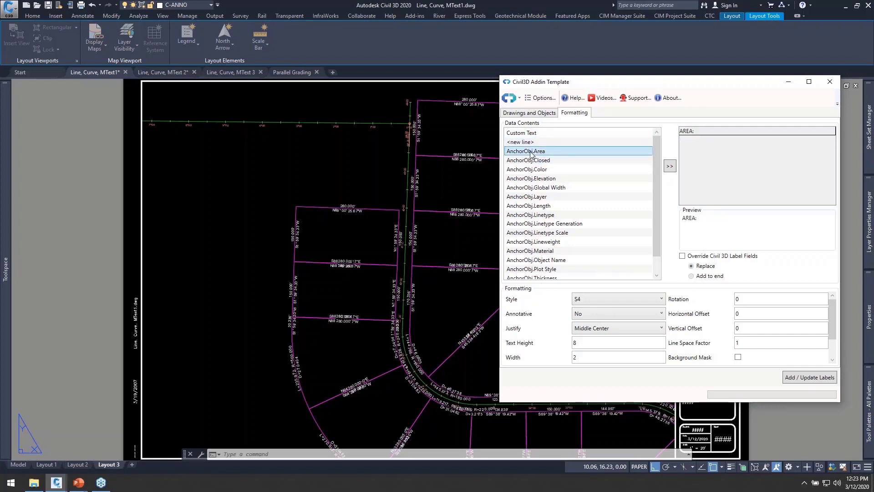
left_click(673, 169)
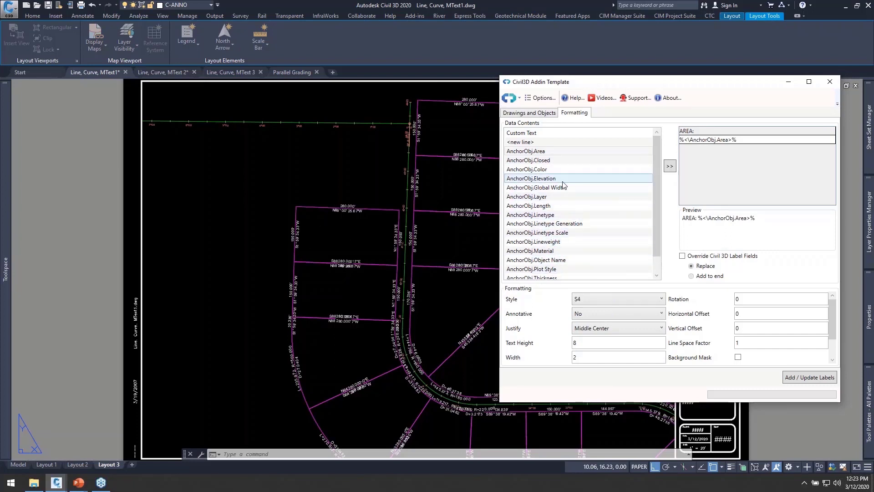
Set the label text style to Standard and place the AREA labels in all parcels.
scroll(576, 246, "down", 1)
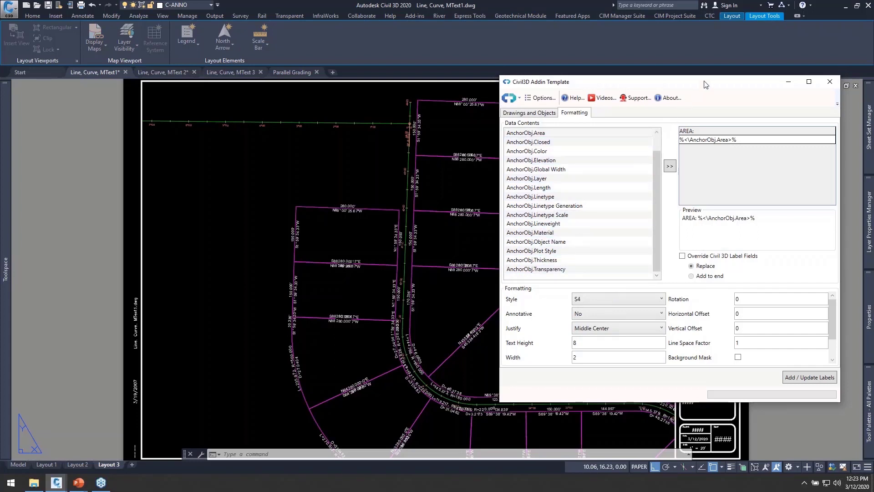
left_click_drag(704, 82, 651, 56)
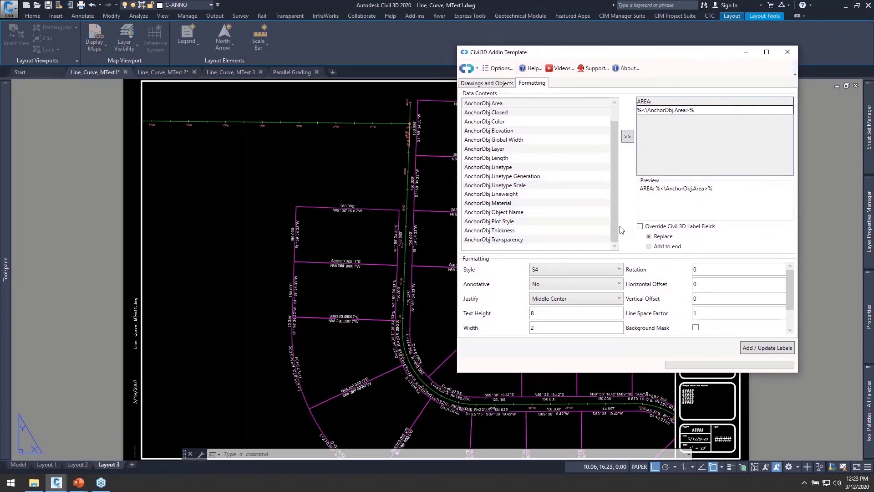
left_click(562, 270)
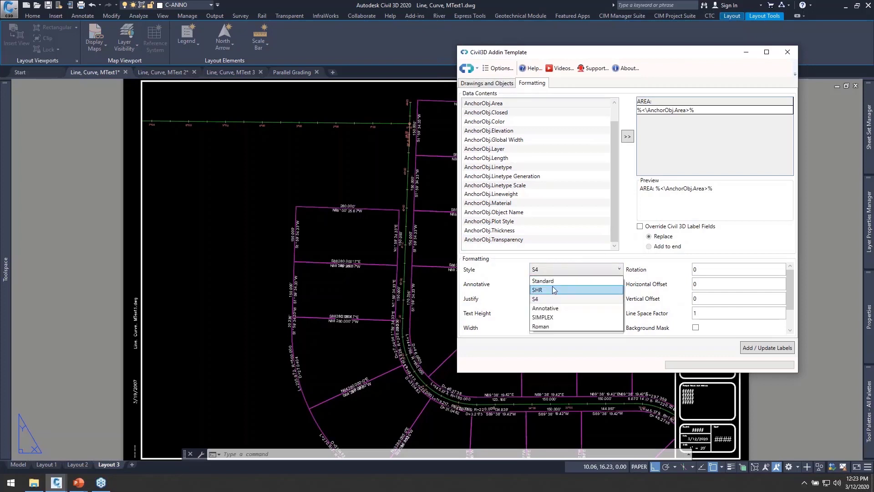
left_click(554, 281)
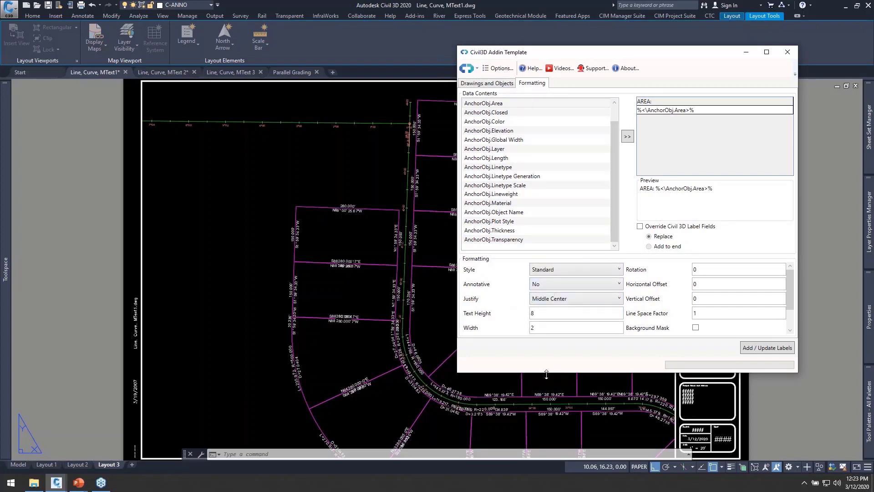
left_click_drag(546, 373, 546, 423)
scroll(501, 348, "down", 1)
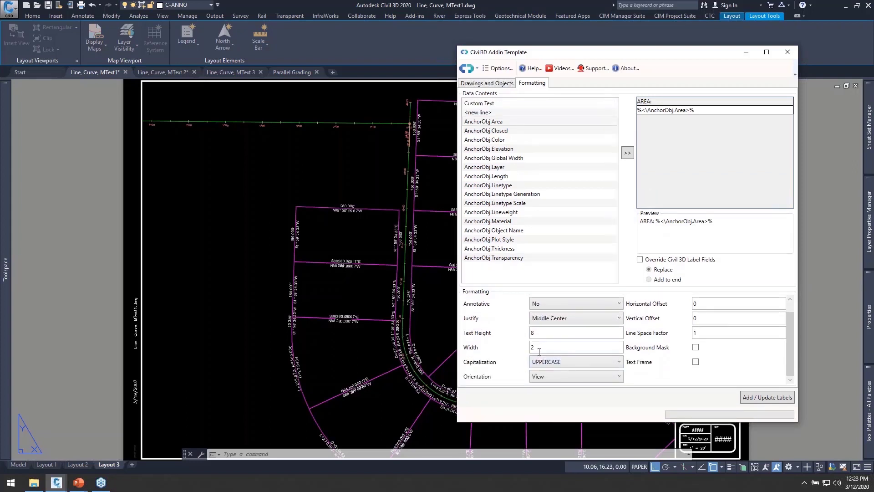
left_click(544, 346)
scroll(550, 349, "up", 1)
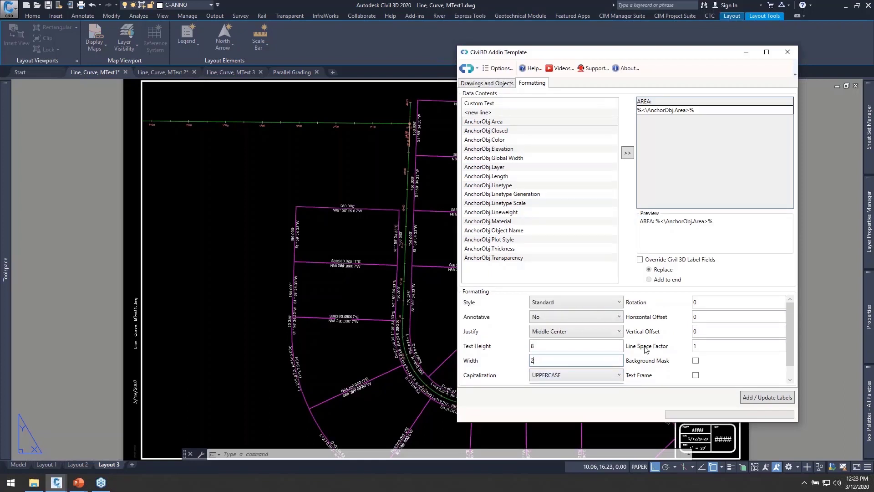
left_click(768, 397)
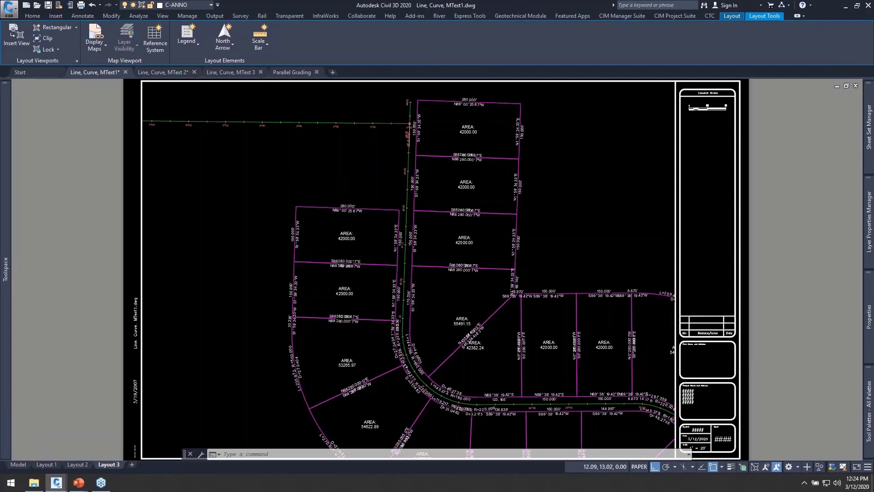
scroll(341, 255, "up", 2)
scroll(615, 326, "down", 1)
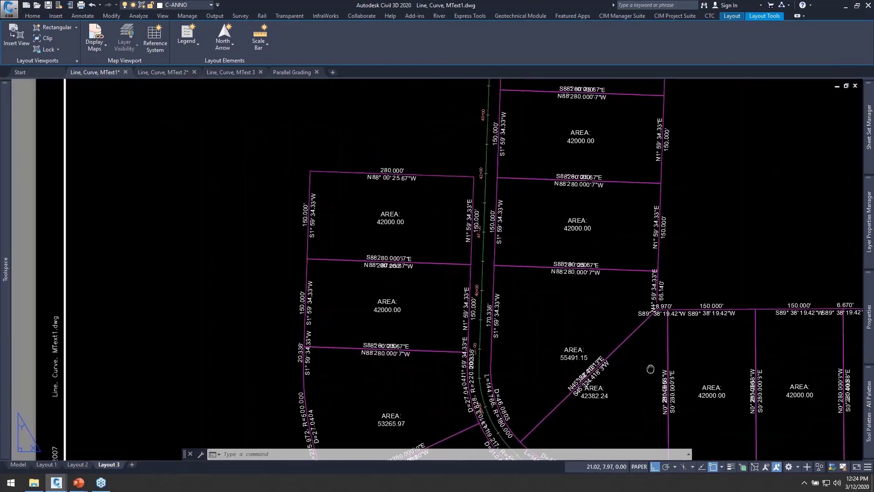
scroll(523, 351, "up", 1)
scroll(522, 290, "up", 2)
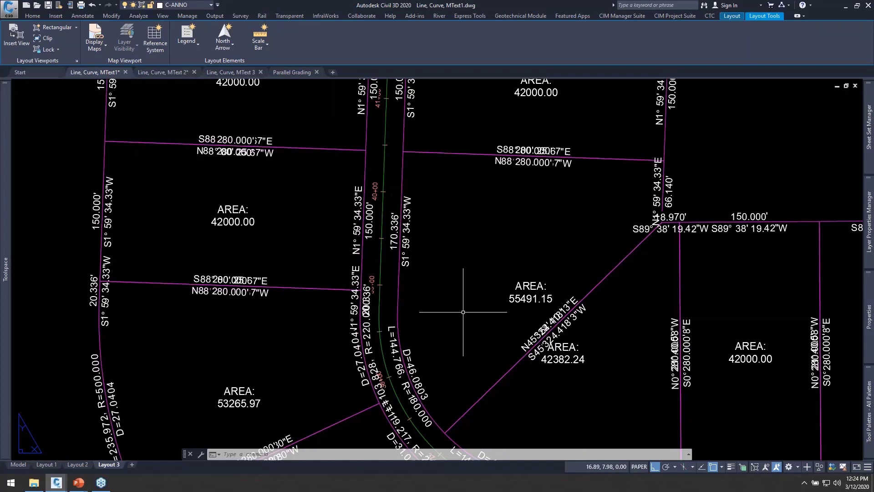
Show Layout 5 of Line, Curve, MText 2.dwg, centred on its AREA-labelled parcels.
left_click(168, 76)
scroll(280, 367, "up", 3)
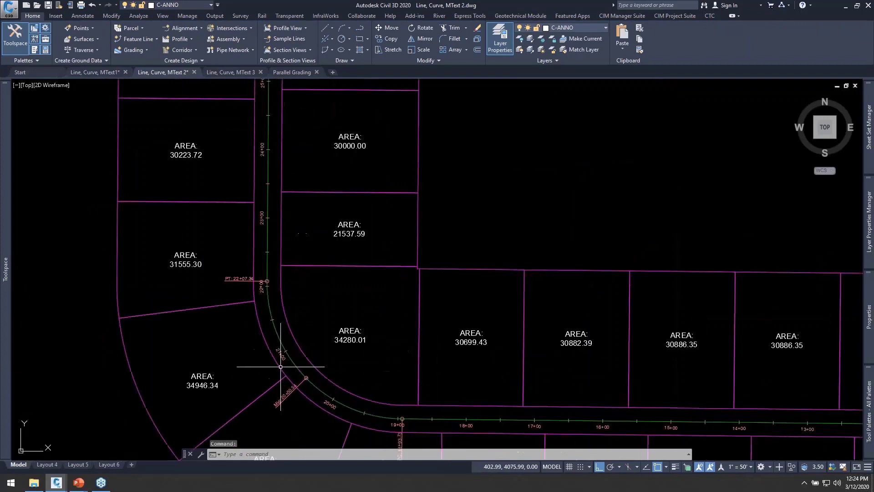
scroll(419, 306, "down", 3)
scroll(448, 318, "down", 2)
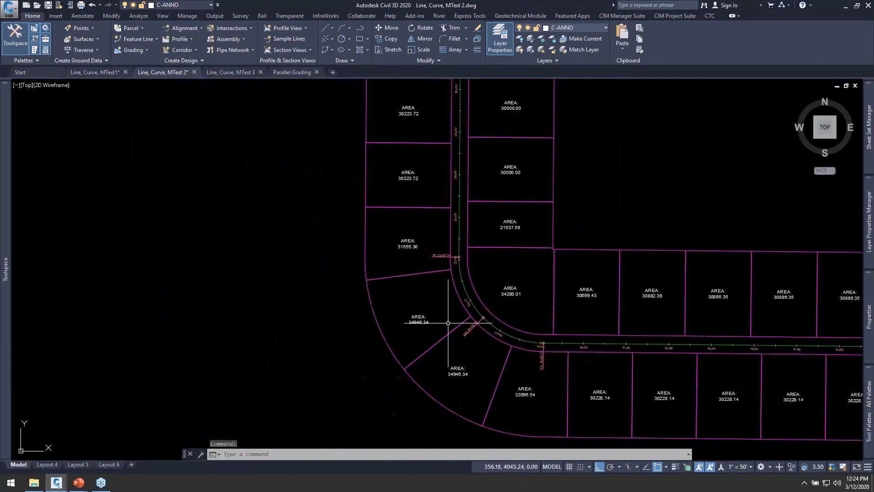
left_click(84, 464)
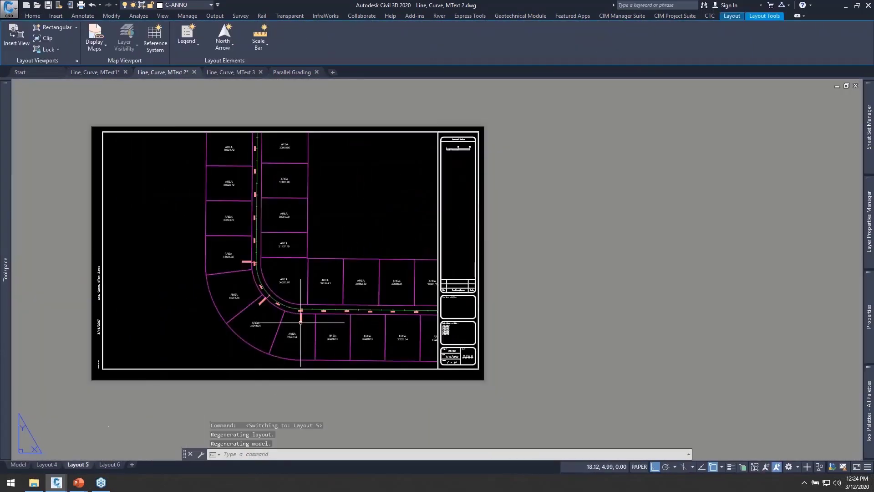
scroll(308, 288, "up", 2)
middle_click_drag(357, 211, 499, 218)
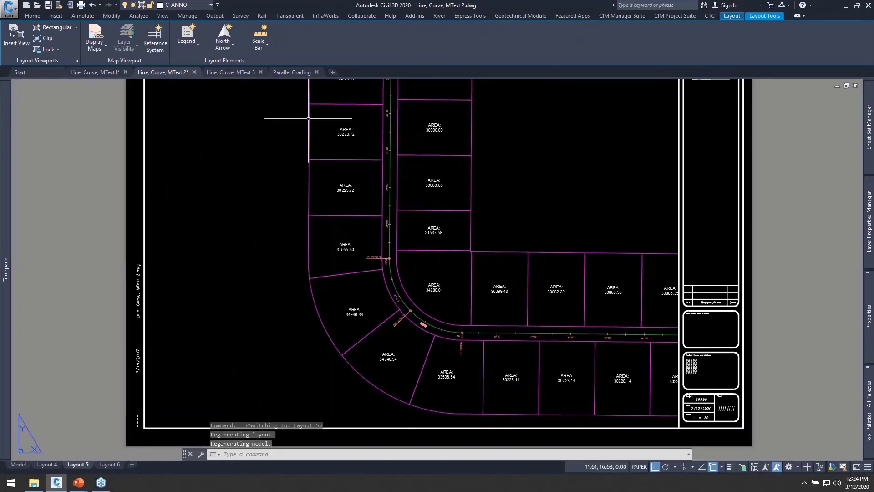